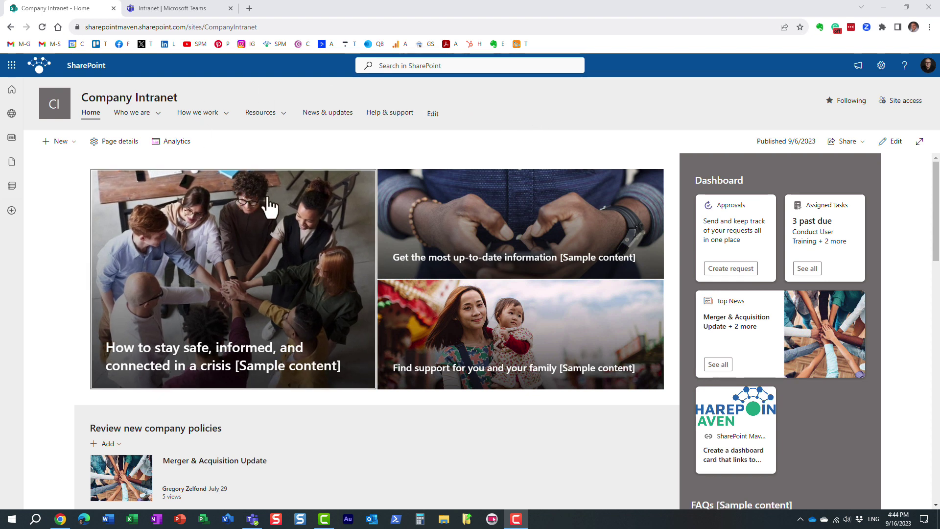
Reload the Company Intranet app from Teams' left rail, then return to the SharePoint browser tab.
left_click(196, 9)
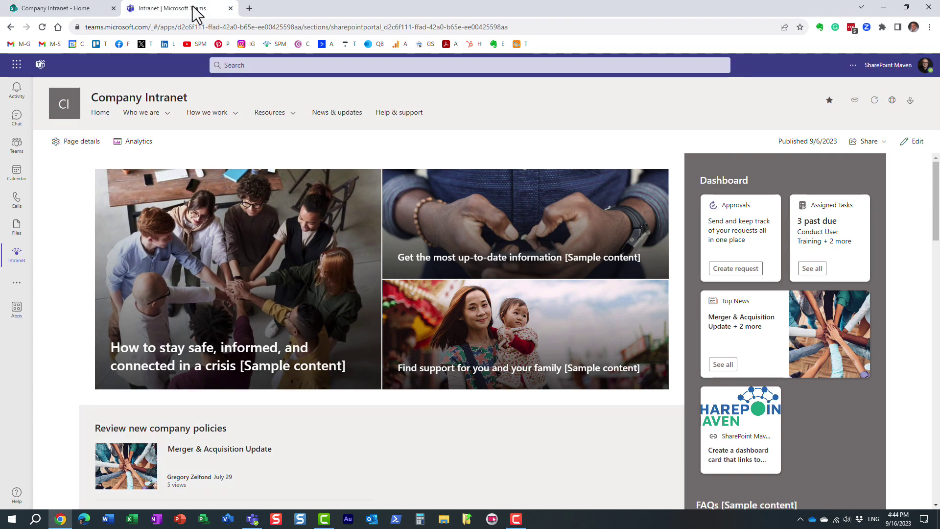
left_click(22, 147)
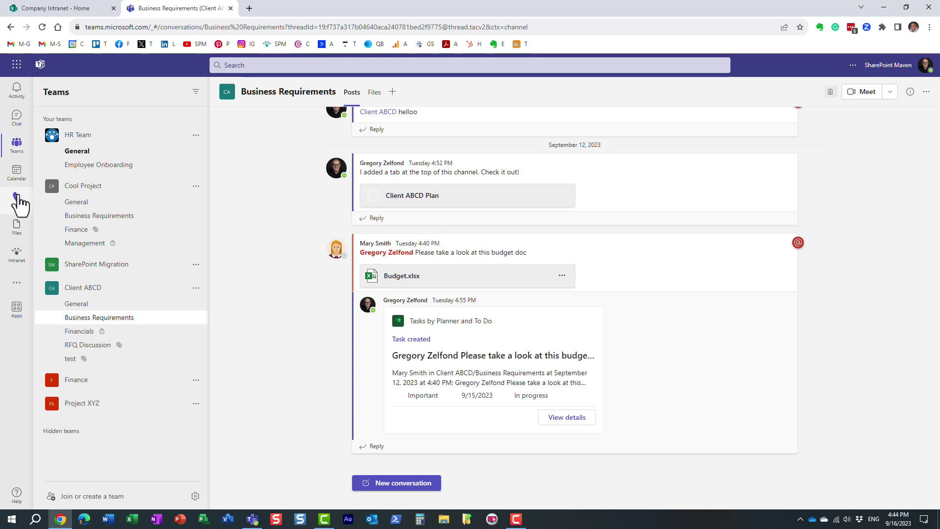
left_click(16, 257)
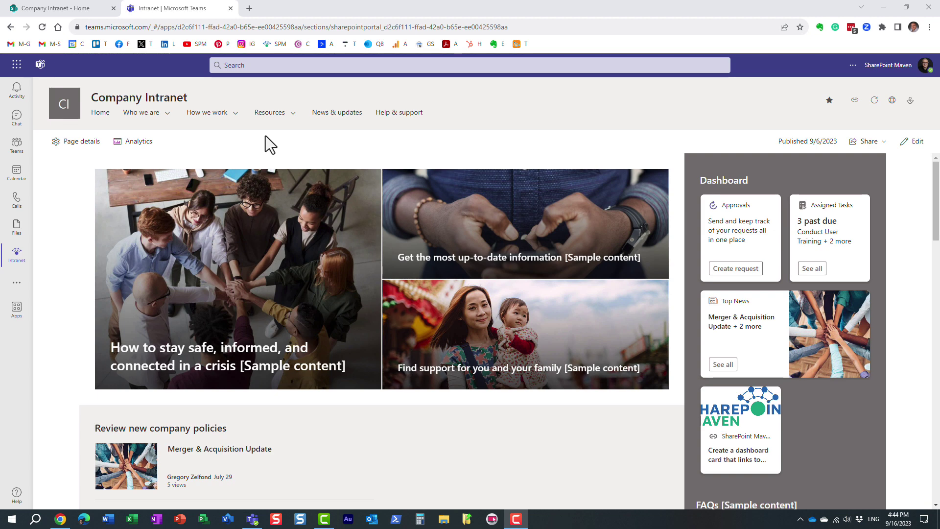
left_click(86, 7)
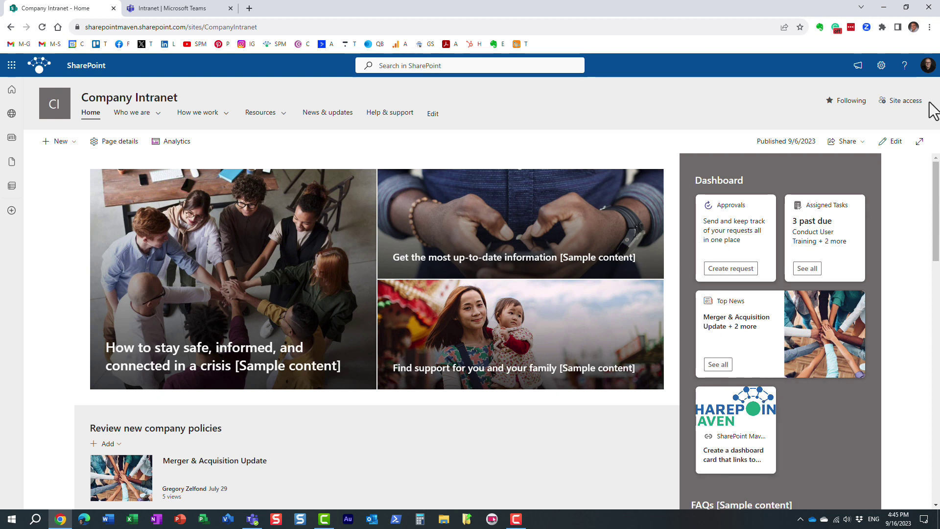
Check the signed-in account panel, then dismiss it.
left_click(927, 65)
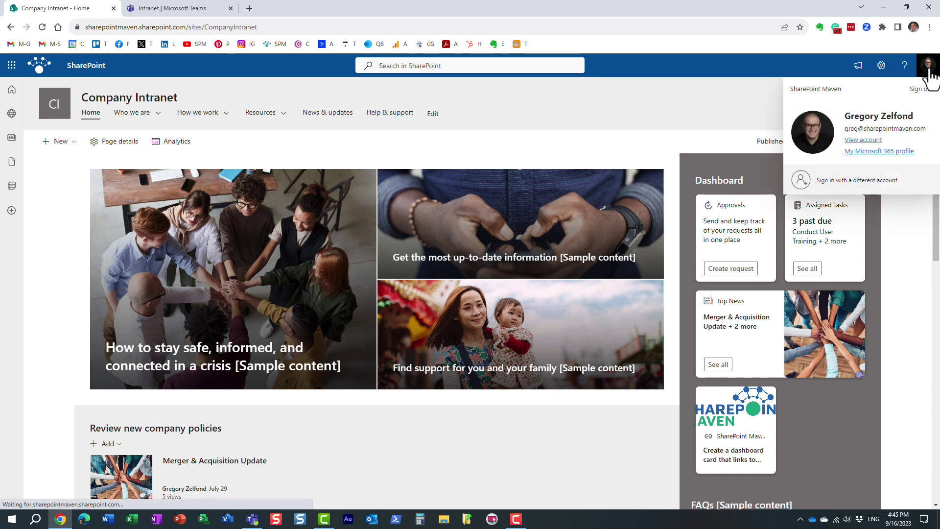
left_click(727, 111)
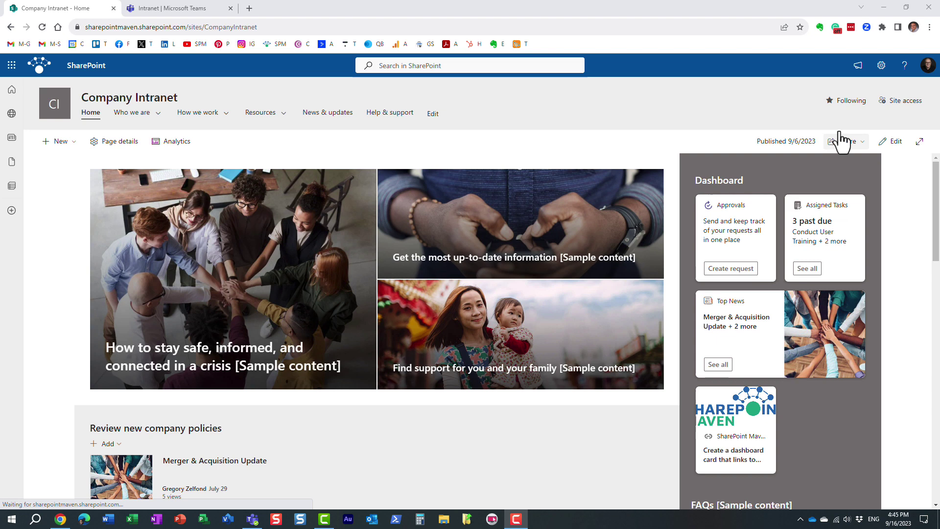
Go to Settings > Manage Viva Connections to reach the Dashboard page.
left_click(880, 67)
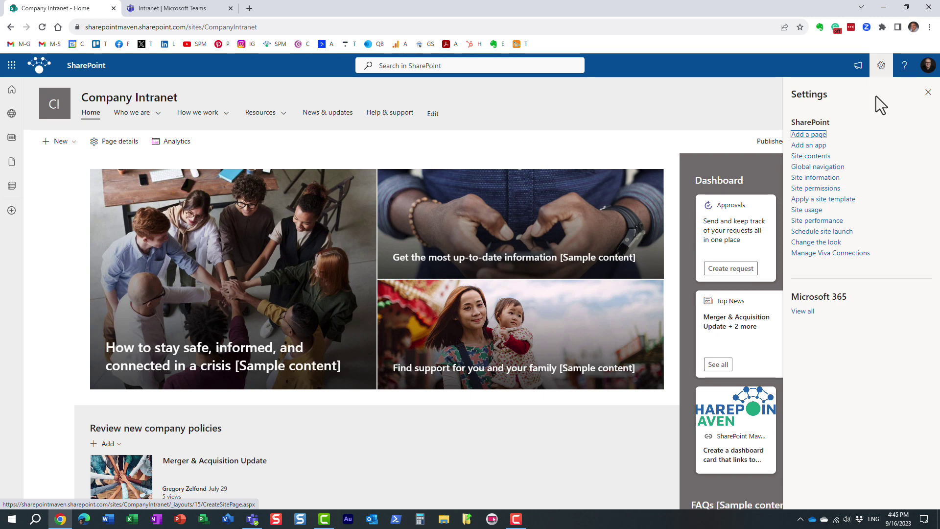
left_click(861, 253)
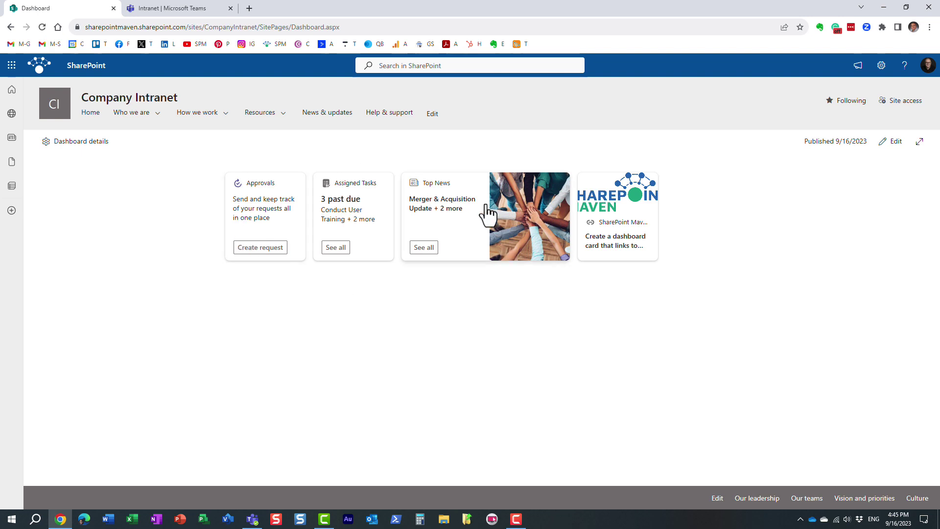
Edit the Dashboard and switch the card layout preview to Desktop.
left_click(890, 142)
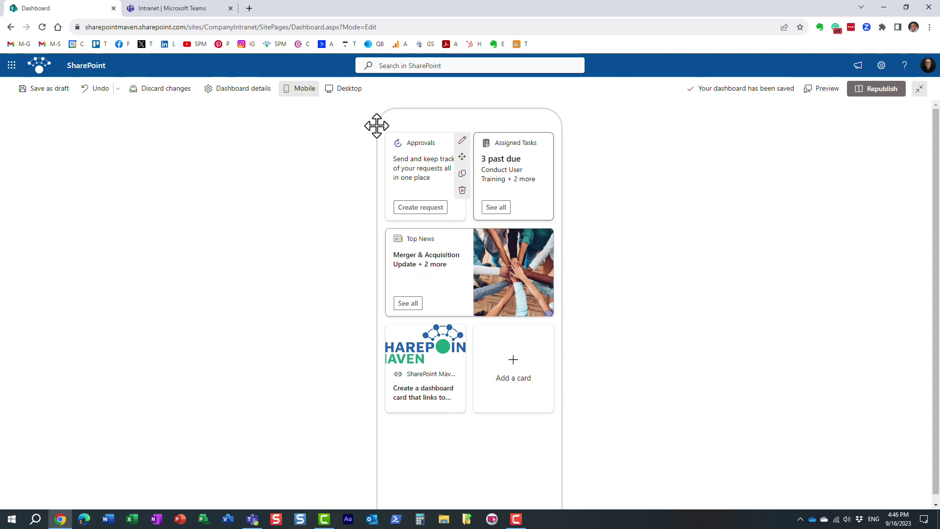
left_click(348, 89)
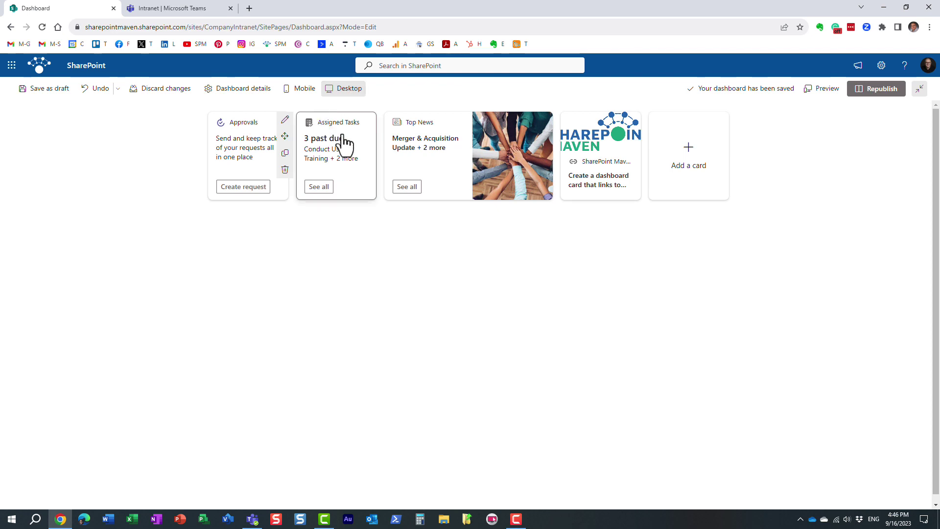
Add an Approvals card, undo it, and republish the Dashboard with its four cards.
left_click(690, 161)
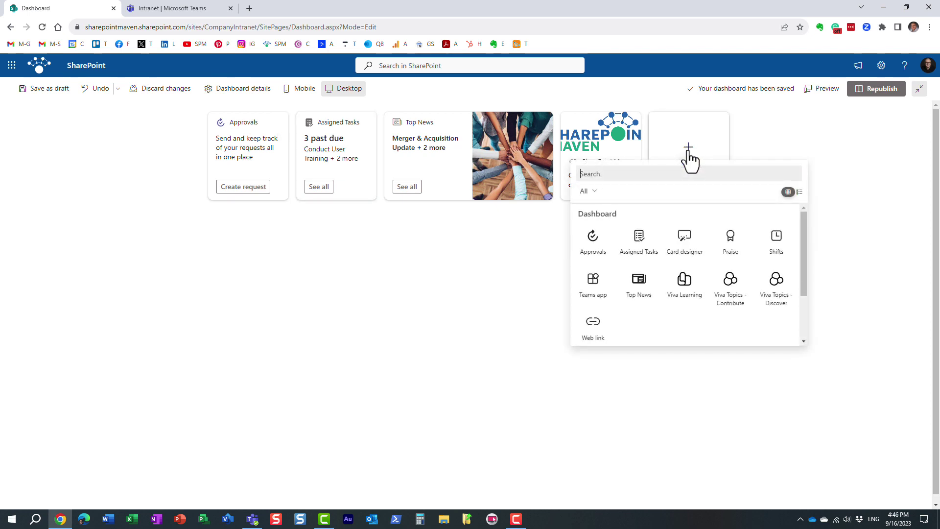
left_click_drag(804, 237, 800, 211)
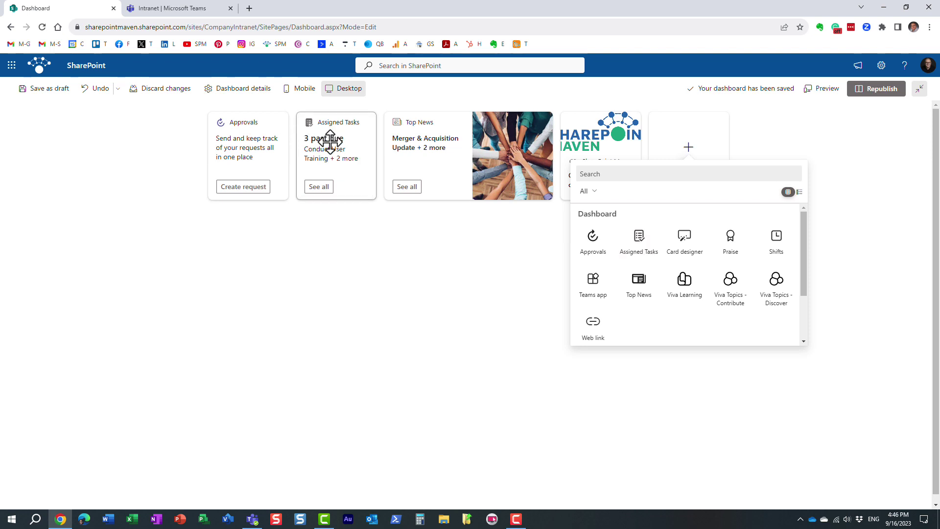
left_click(597, 248)
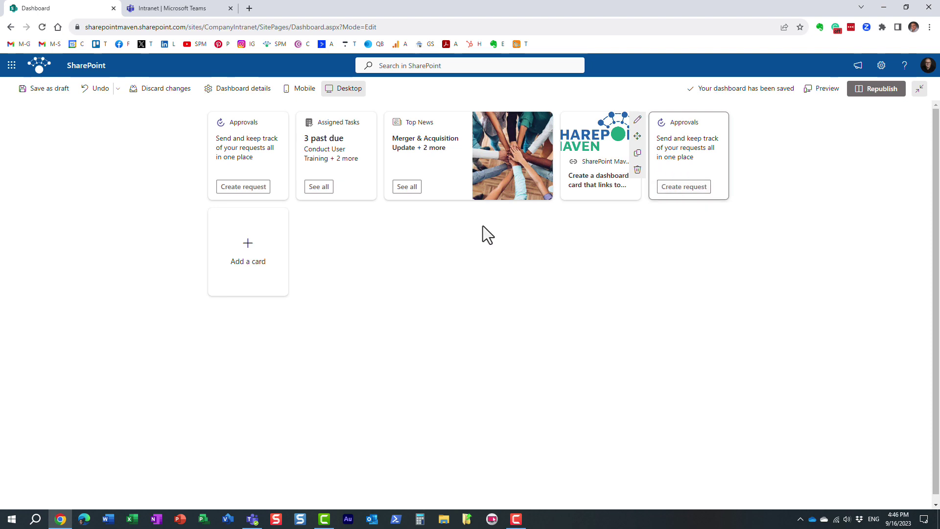
left_click(97, 89)
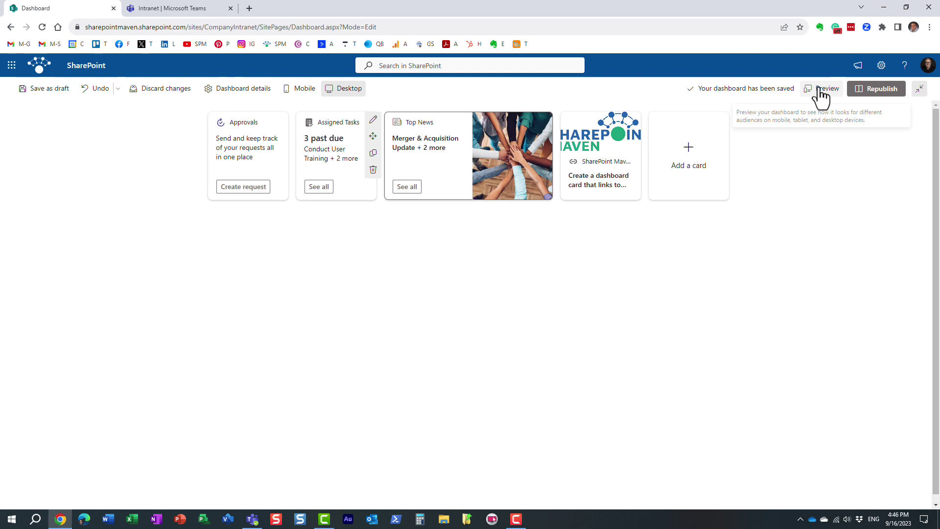
left_click(887, 95)
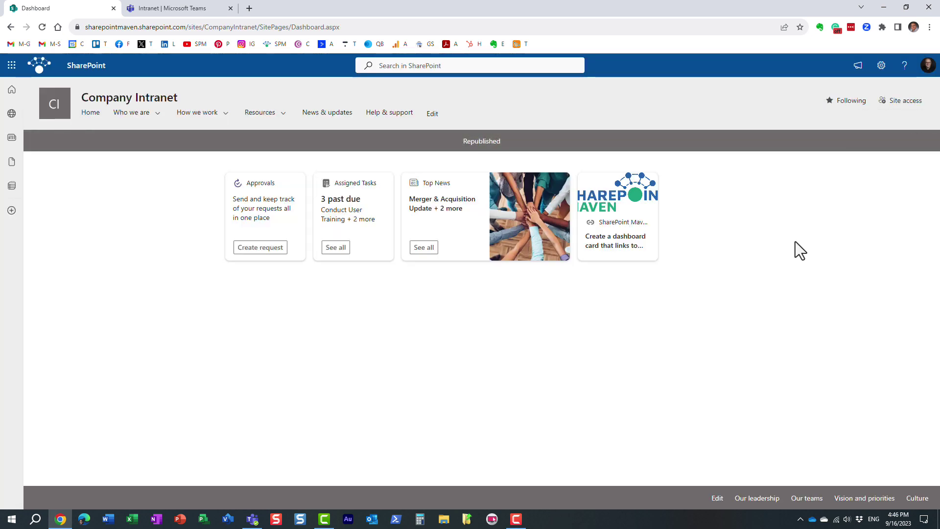
Go back to the Company Intranet home page and put it into editing.
left_click(110, 98)
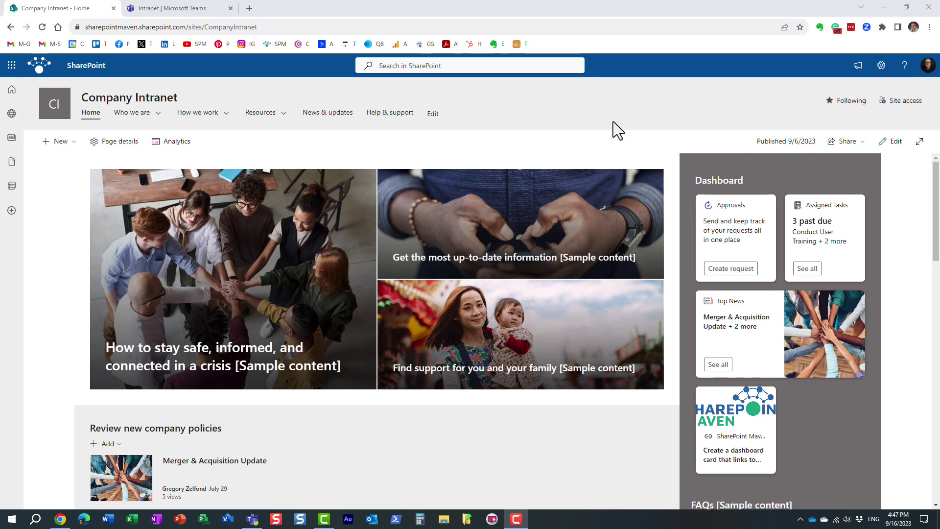
scroll(509, 242, "down", 10)
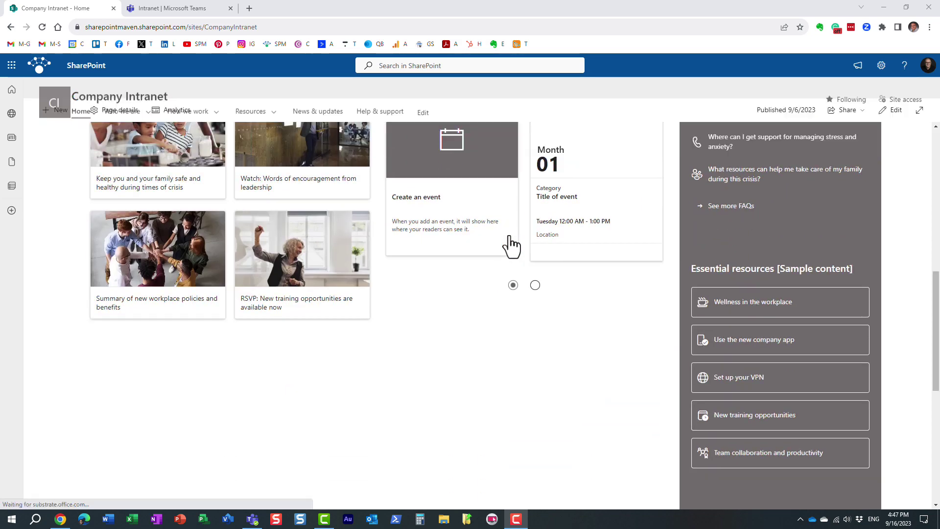
scroll(509, 245, "up", 10)
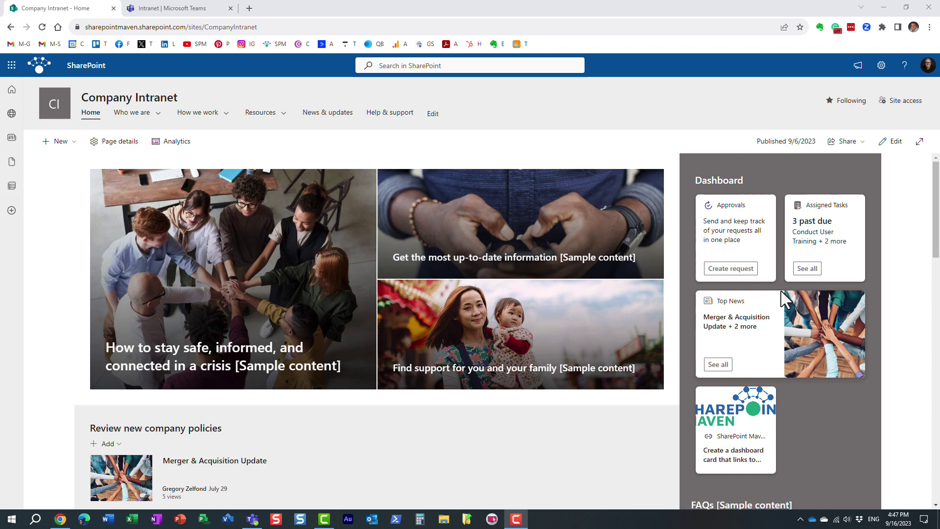
left_click(894, 143)
Below the feed section, add the Dashboard for Viva Connections web part found by searching 'das'.
scroll(498, 294, "down", 8)
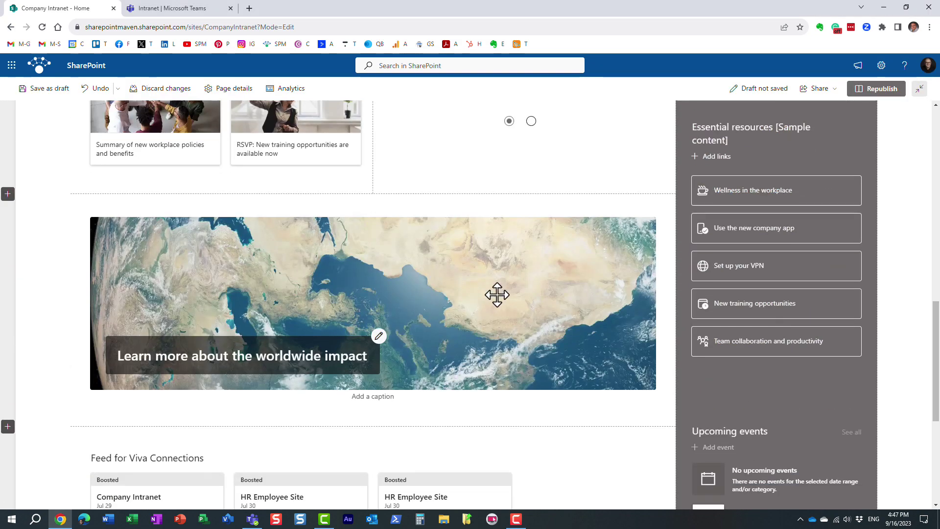
scroll(497, 295, "down", 5)
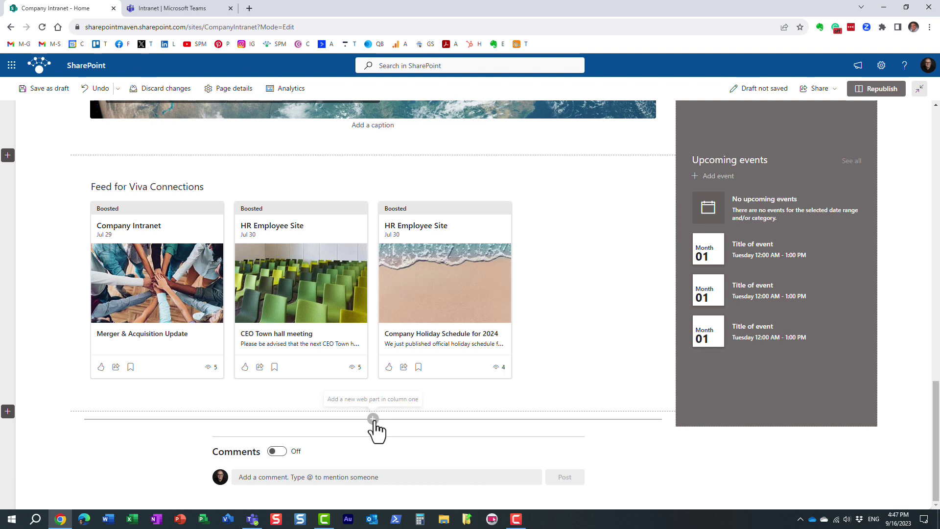
left_click(373, 419)
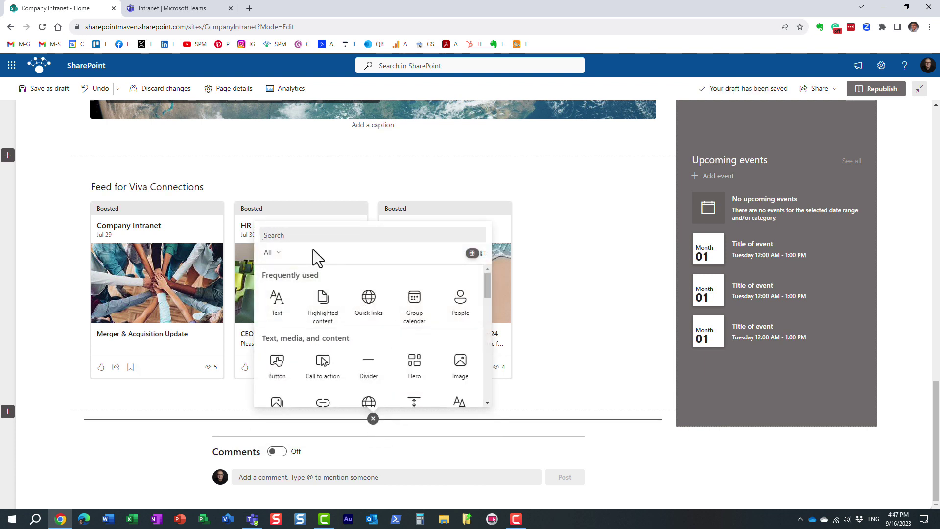
type("das")
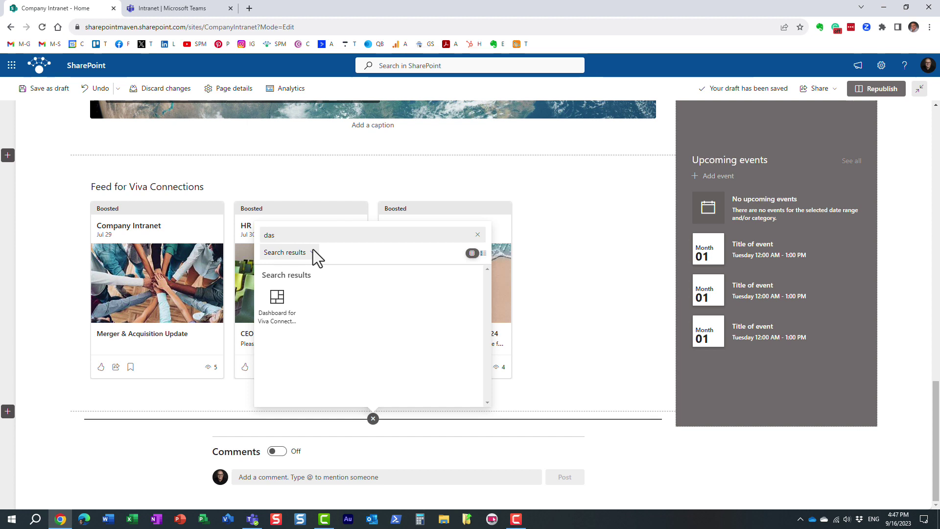
left_click(277, 306)
scroll(460, 437, "down", 3)
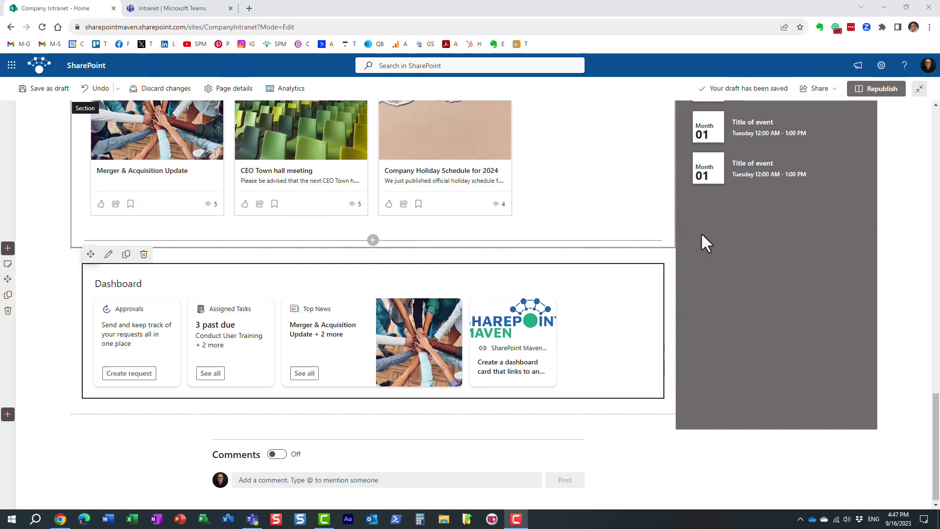
Republish the home page and confirm the Dashboard web part appears below the news.
left_click(880, 93)
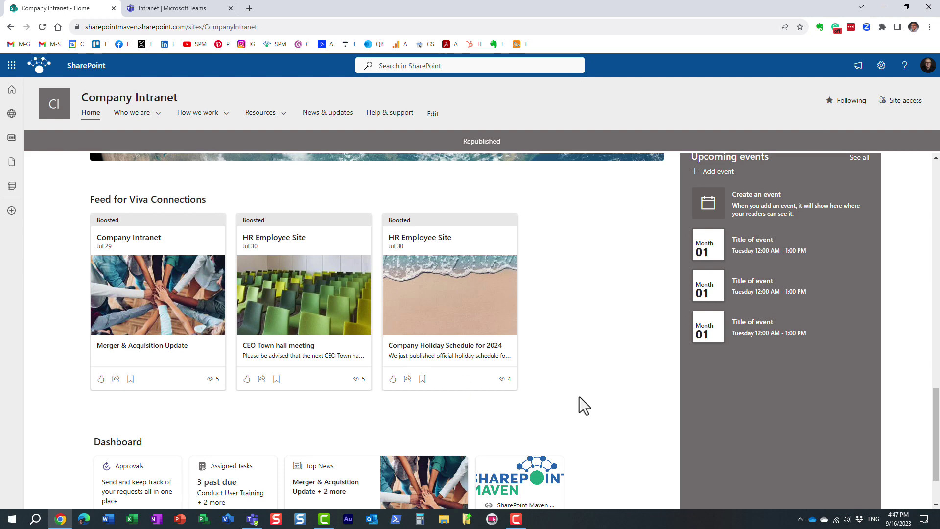
scroll(579, 397, "down", 2)
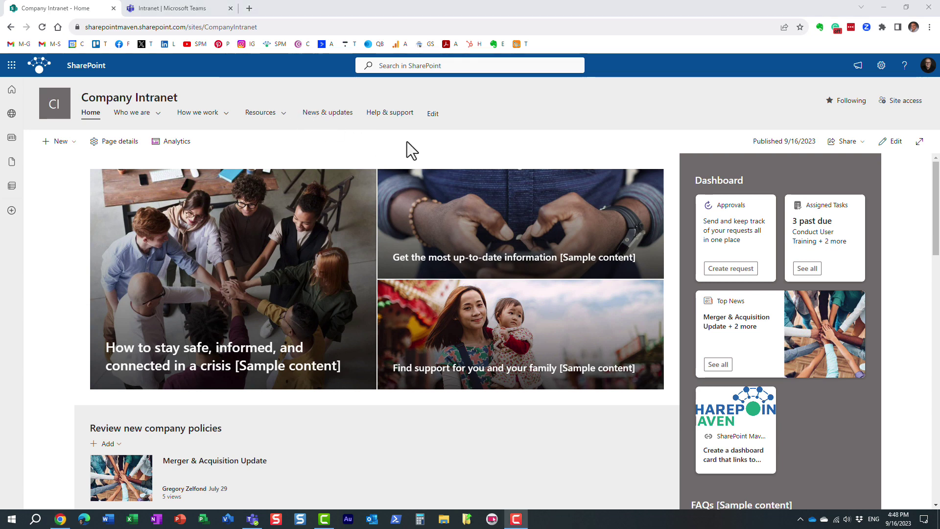
Reload the Company Intranet in Teams and scroll to verify the new Dashboard section below the feed.
left_click(204, 6)
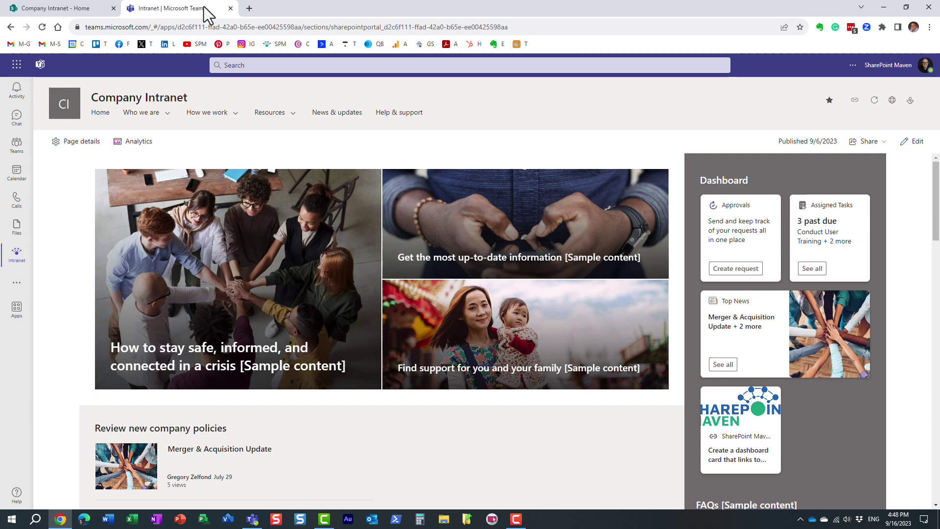
left_click(14, 145)
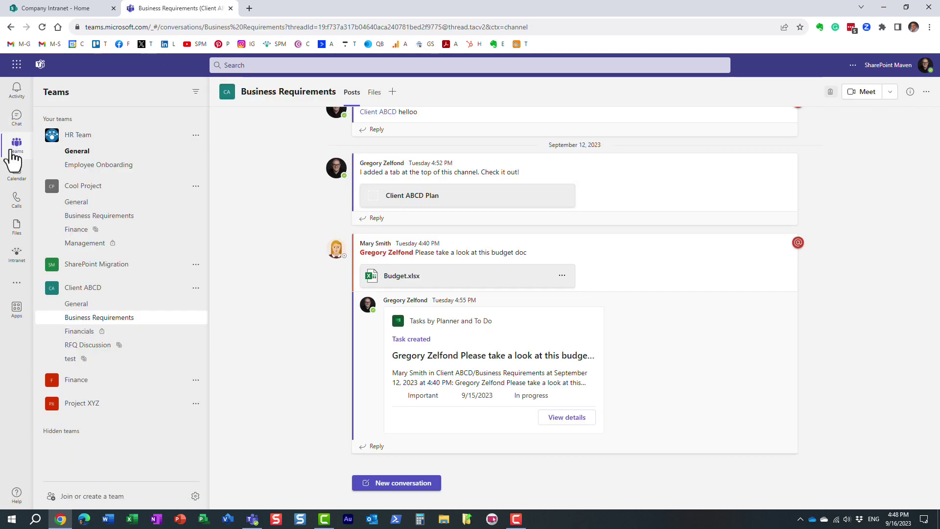
left_click(14, 255)
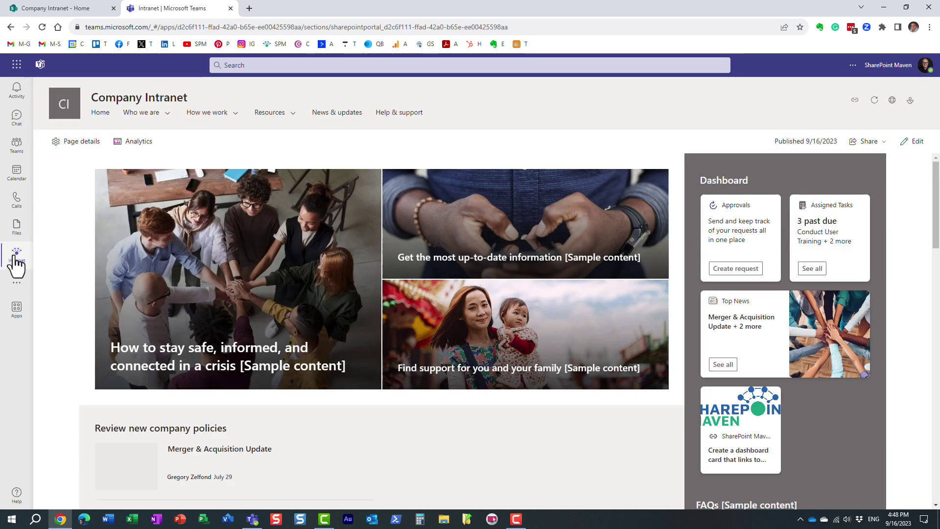
mouse_move(936, 192)
left_mouse_down()
mouse_move(937, 440)
mouse_move(938, 198)
left_mouse_up()
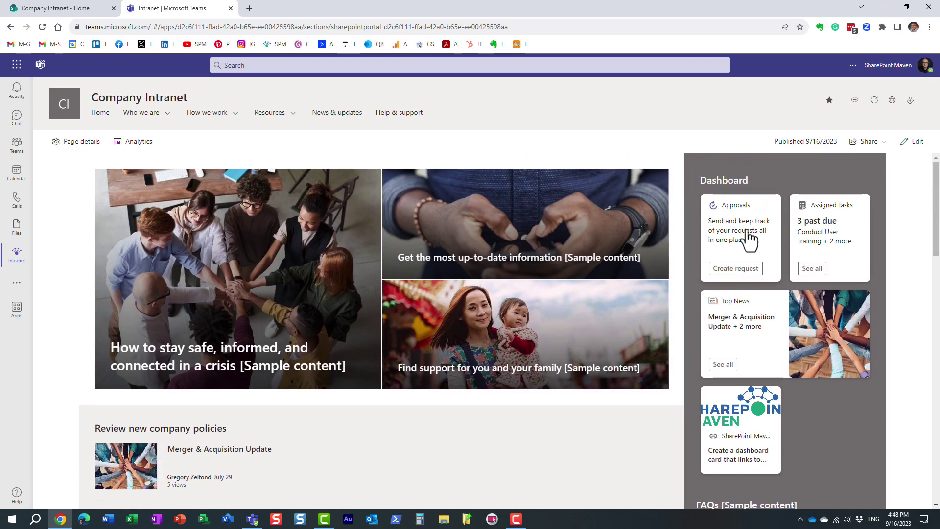
scroll(274, 401, "down", 10)
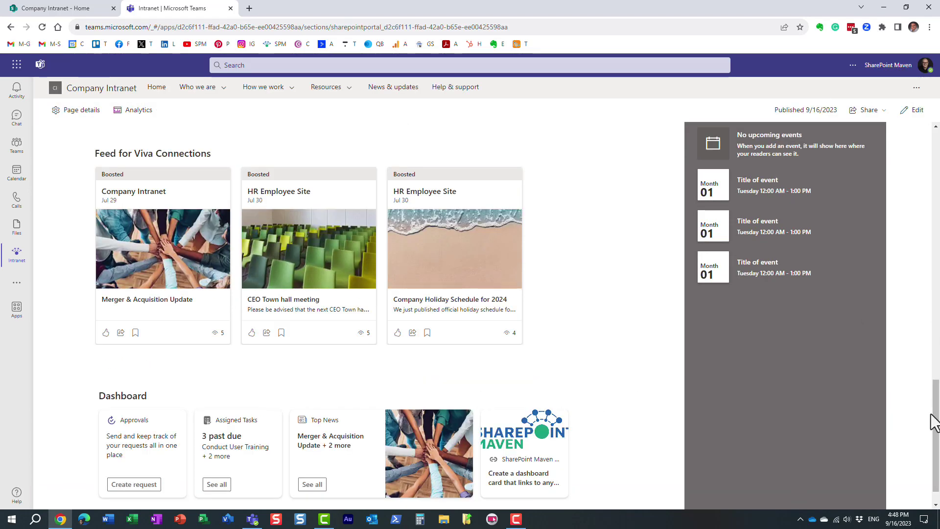
scroll(934, 419, "up", 10)
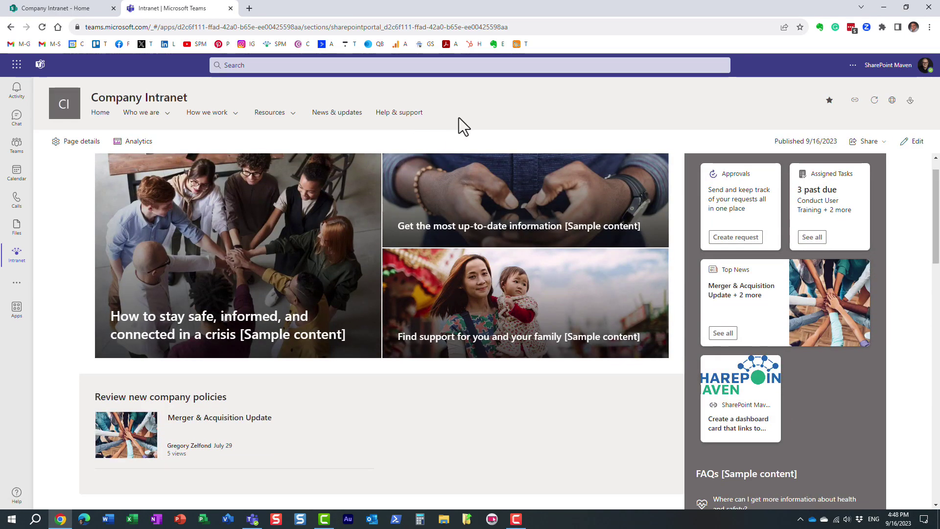